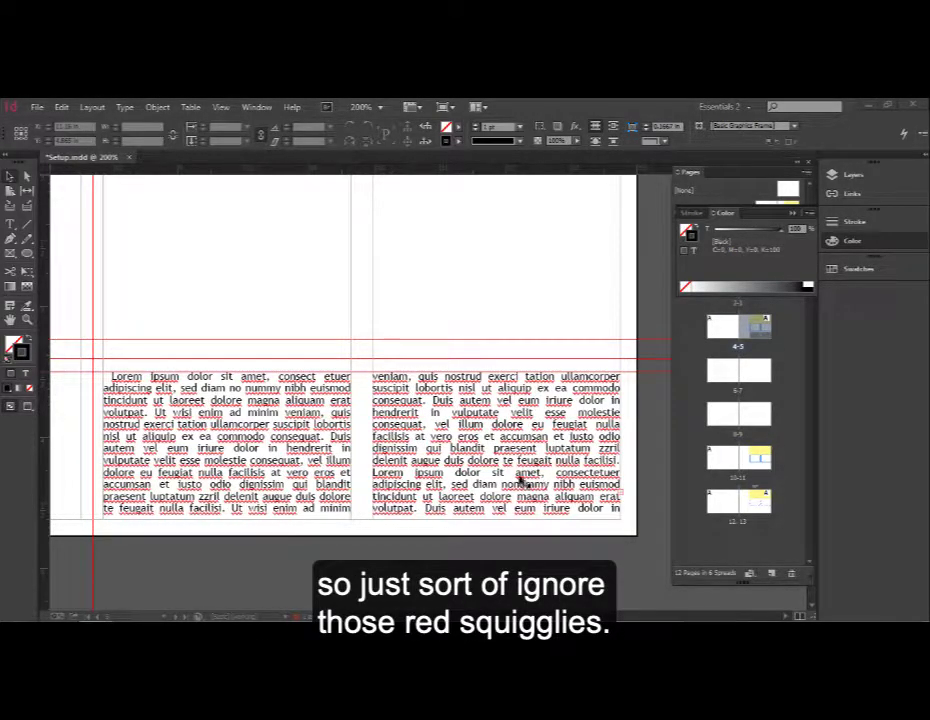
Draw a circle about 0.59 in wide above the text columns, with no stroke and a 100% cyan fill
left_click(27, 257)
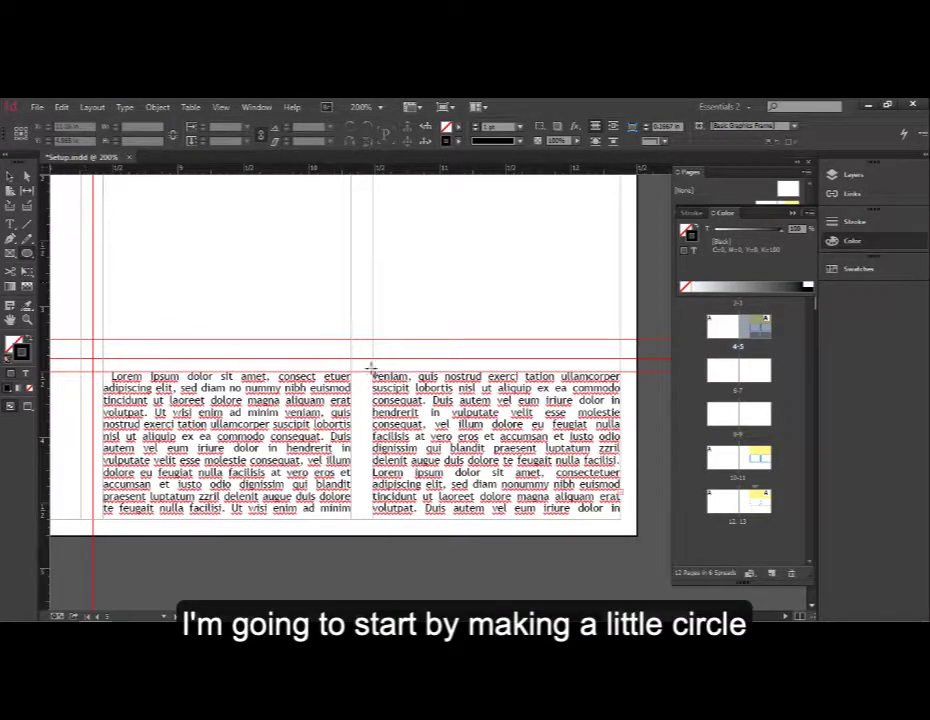
left_click_drag(354, 251, 412, 311)
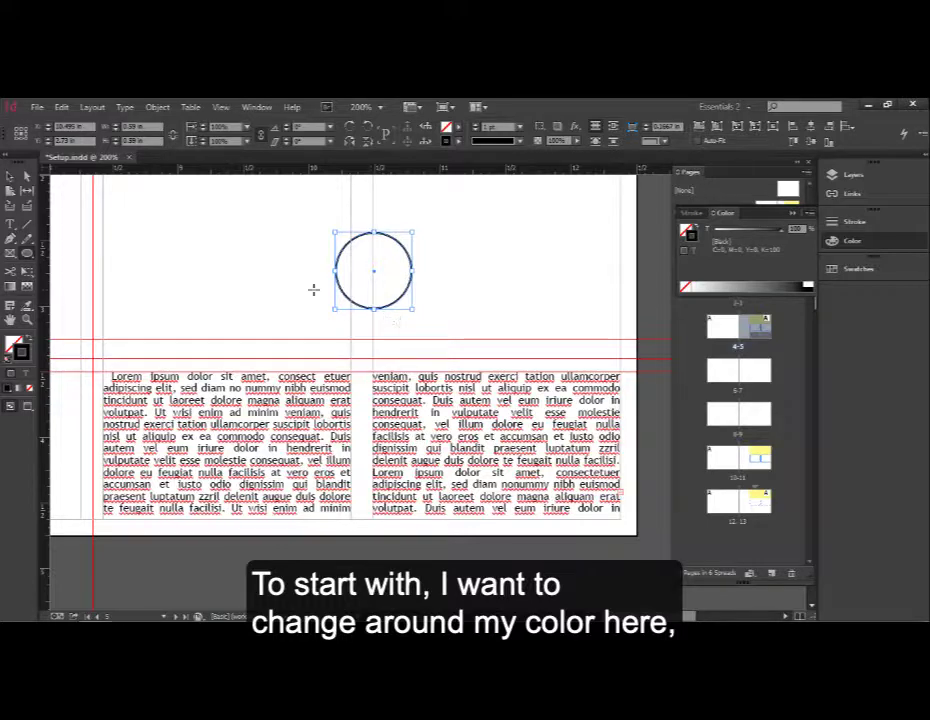
left_click(28, 388)
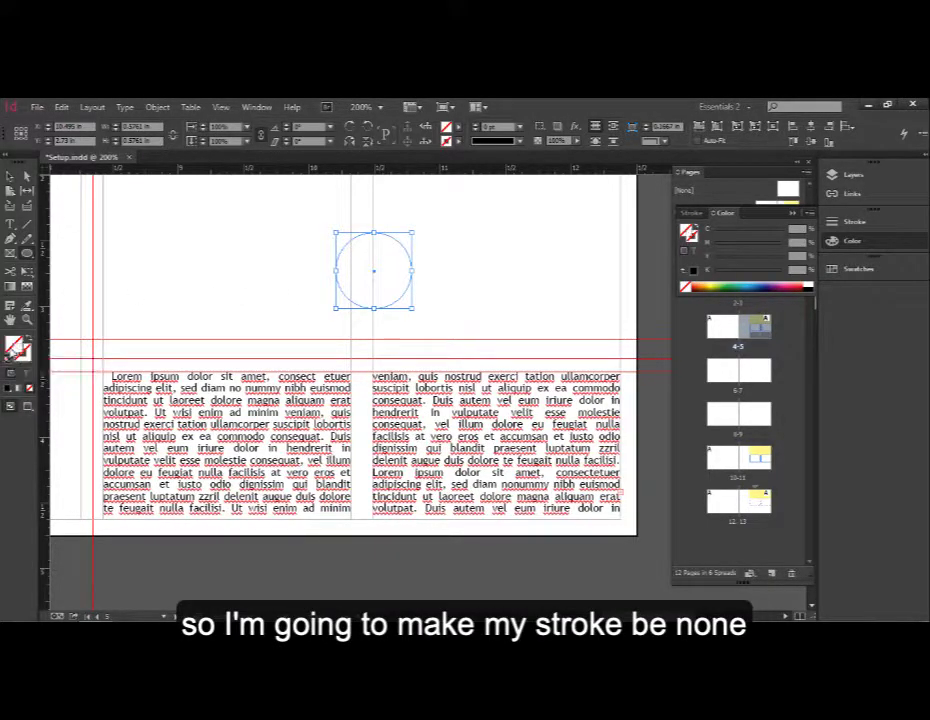
left_click_drag(752, 231, 490, 257)
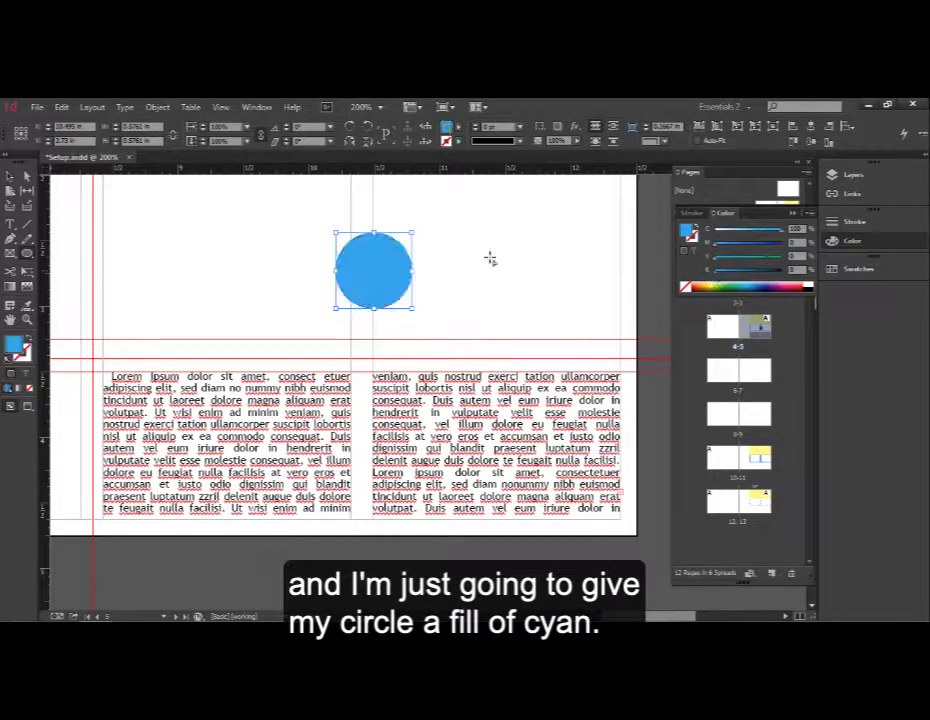
left_click(797, 220)
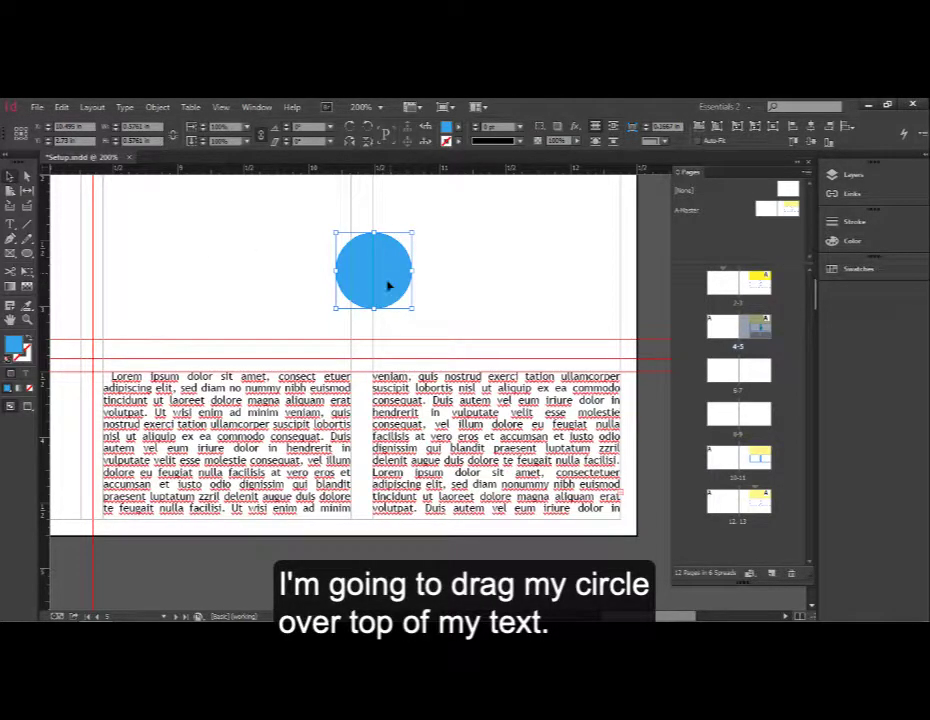
Move the circle over the gutter between the two text columns and wrap the text around its bounding box
left_click_drag(386, 286, 370, 456)
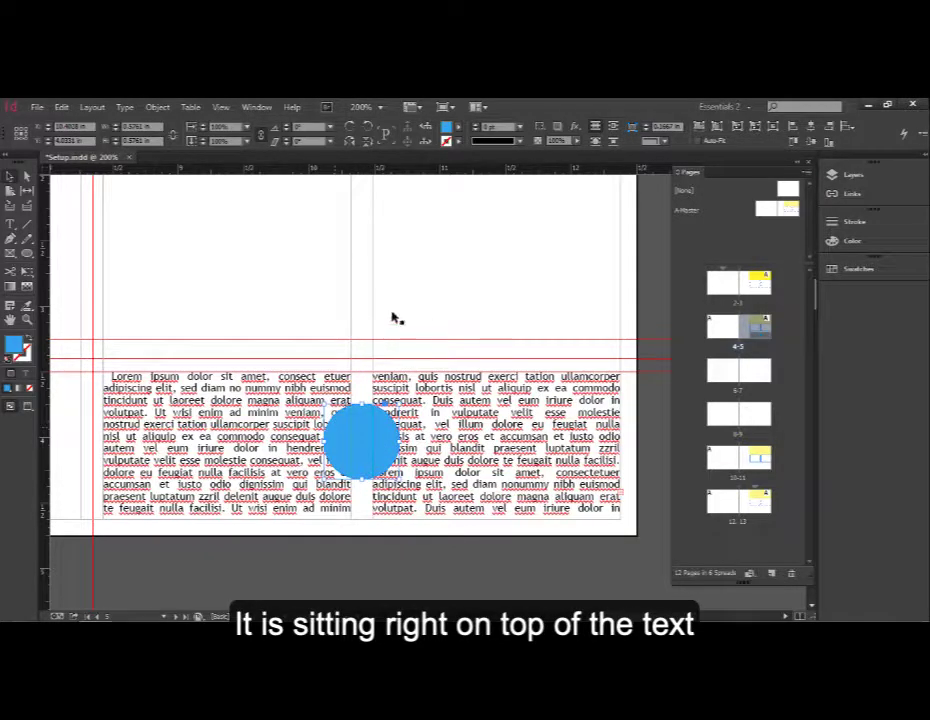
left_click(256, 107)
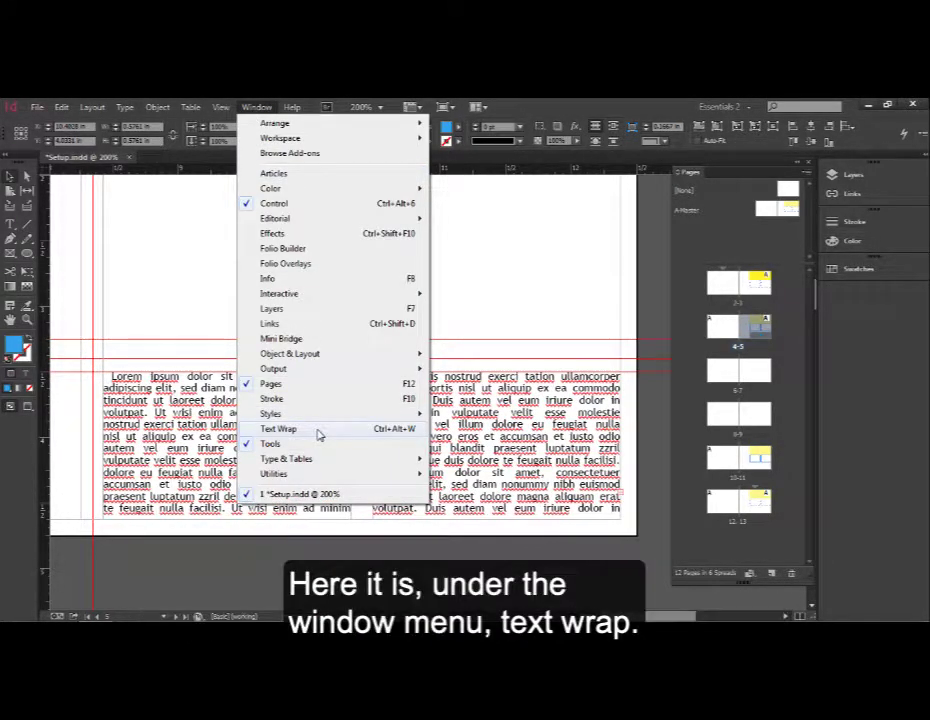
left_click(318, 433)
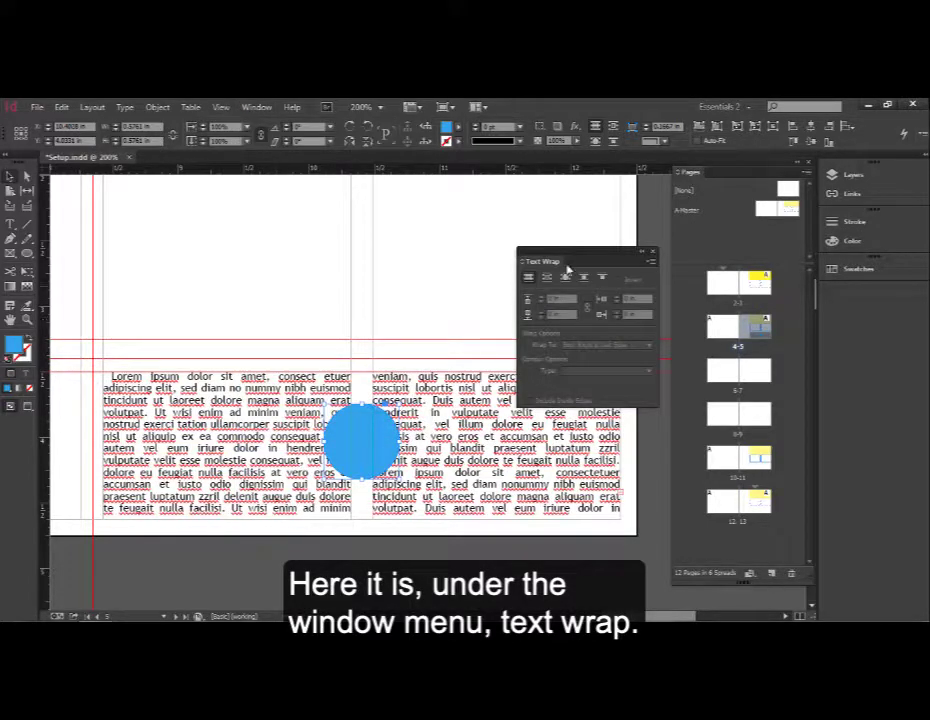
left_click_drag(583, 253, 546, 199)
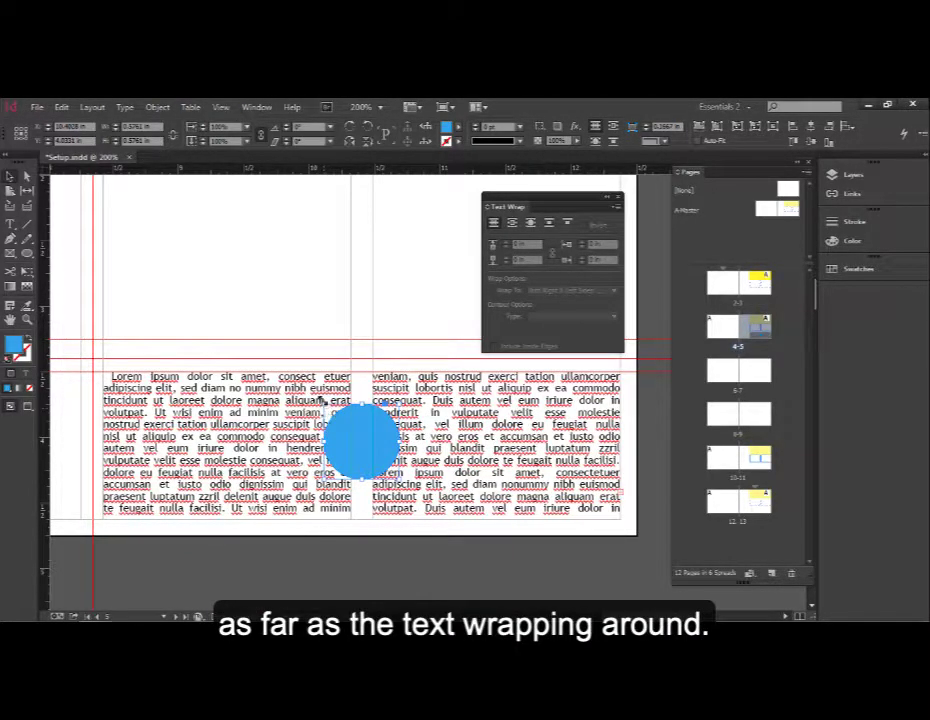
left_click(511, 223)
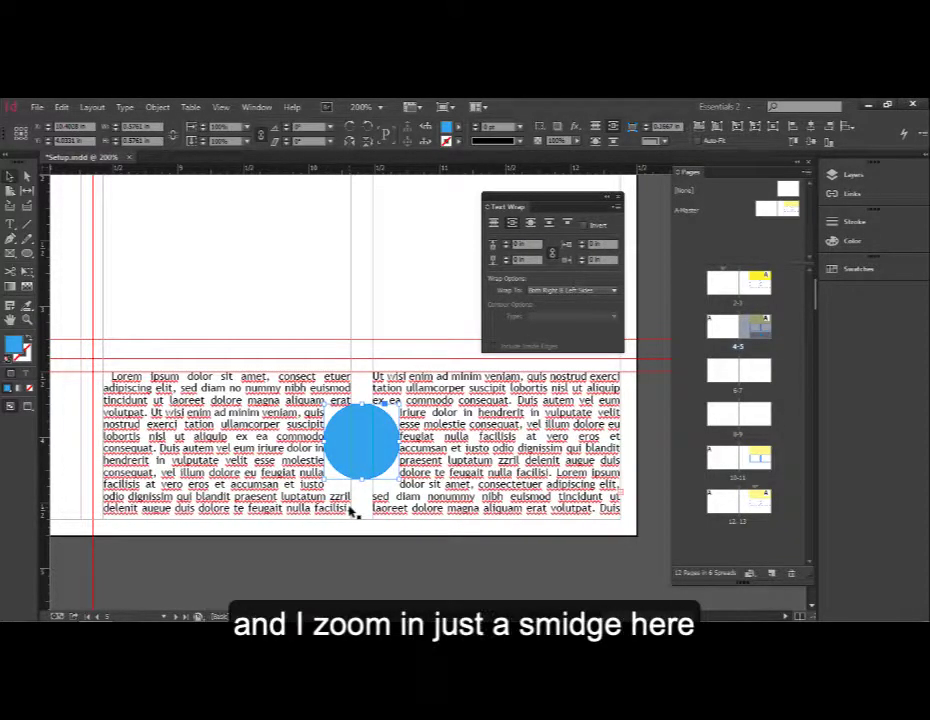
Set the circle's wrap offset to 0.0625 in on all sides, trying 0 in on the left with the offsets unlinked
left_click(374, 490)
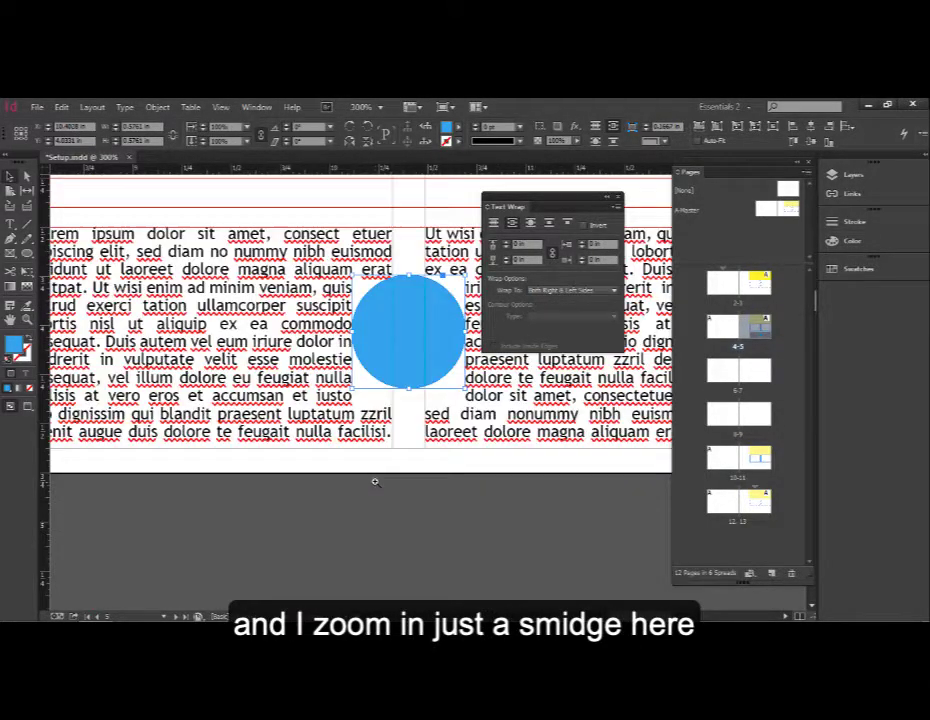
left_click(413, 415)
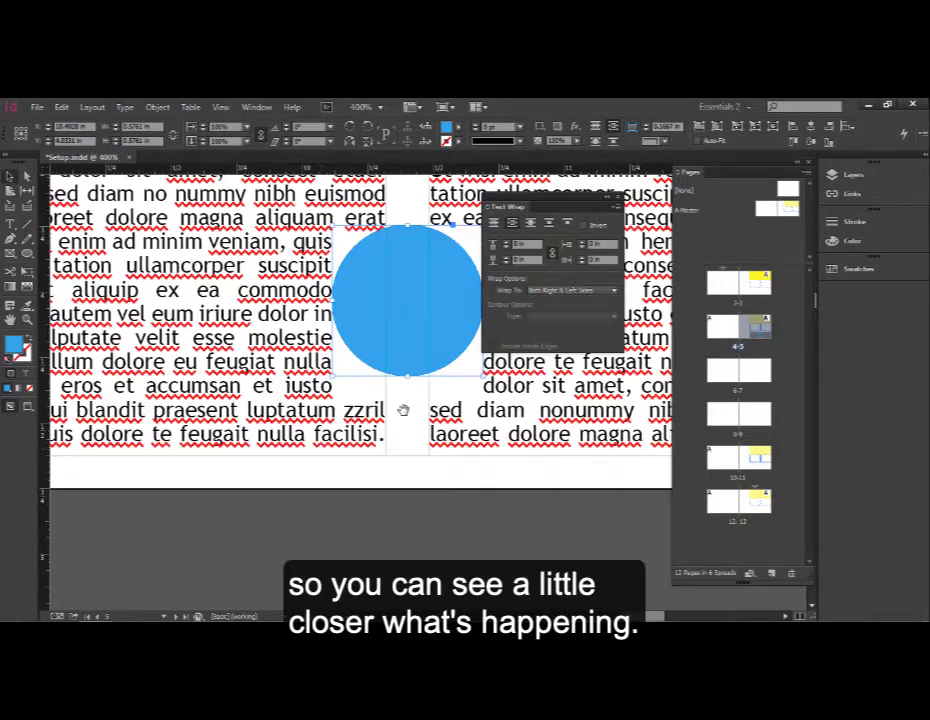
left_click_drag(407, 409, 257, 469)
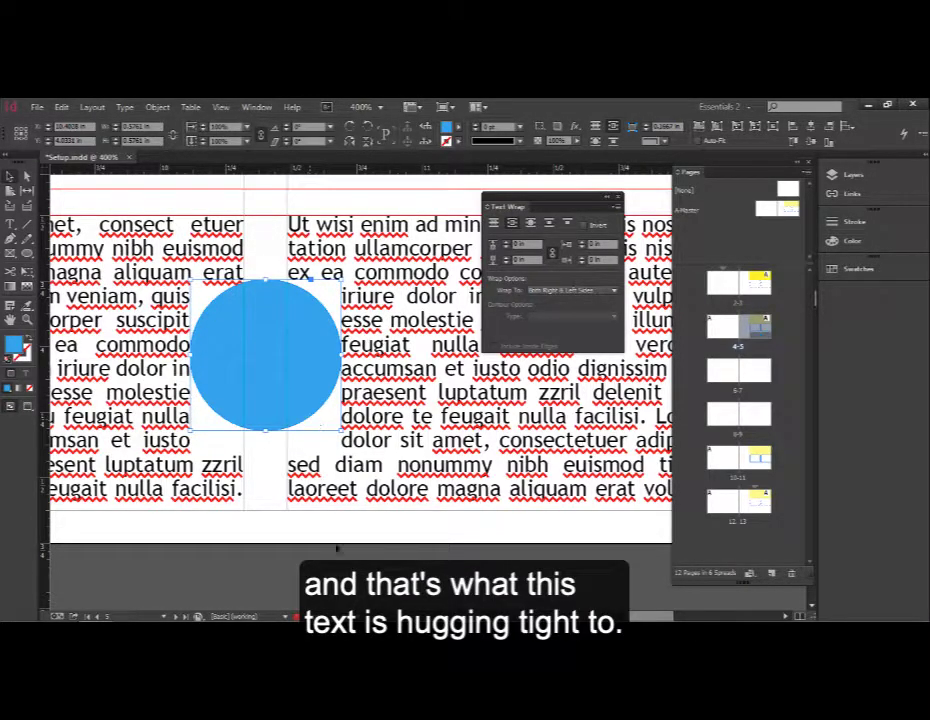
left_click(308, 527)
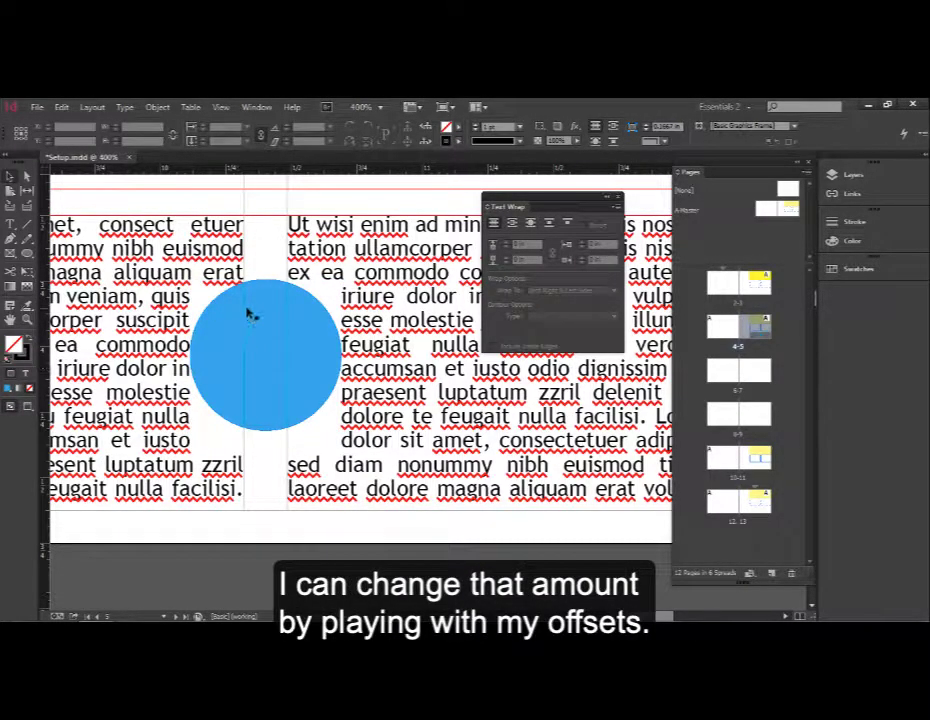
left_click(226, 300)
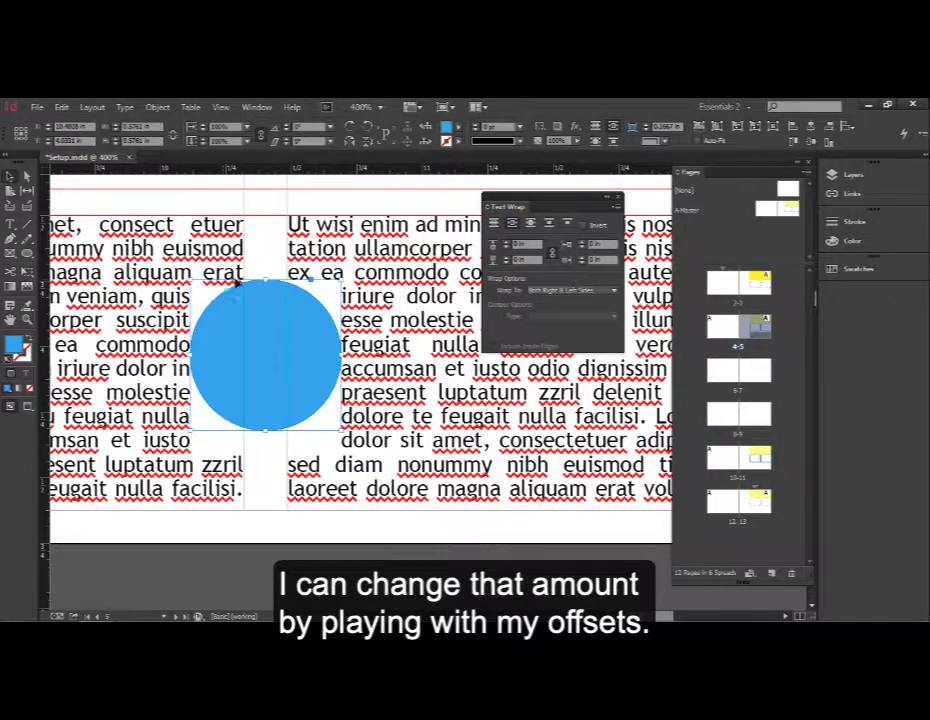
left_click(507, 243)
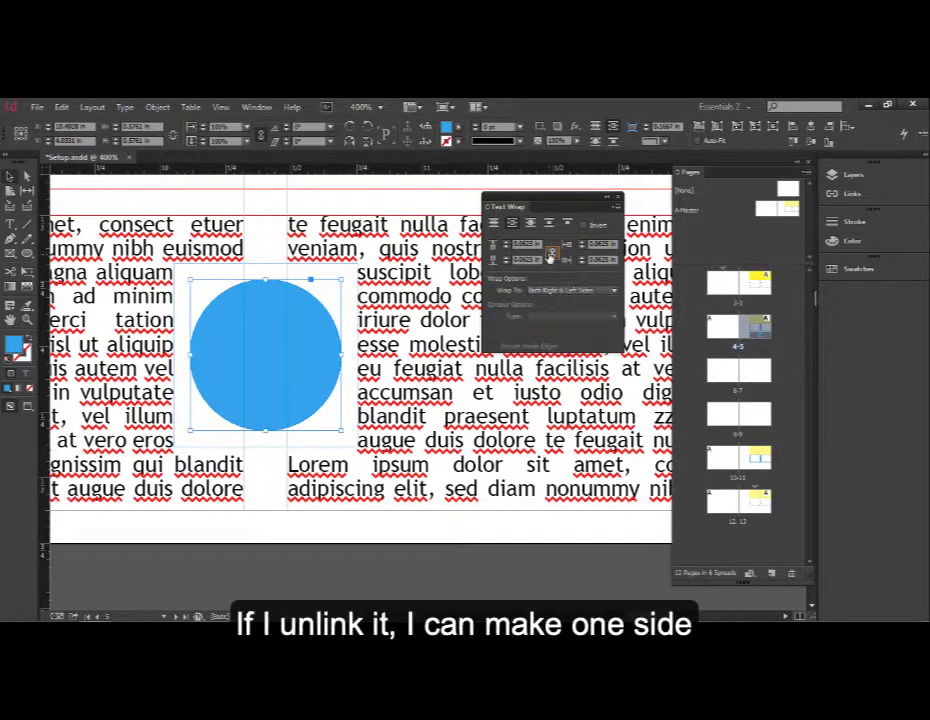
left_click(583, 250)
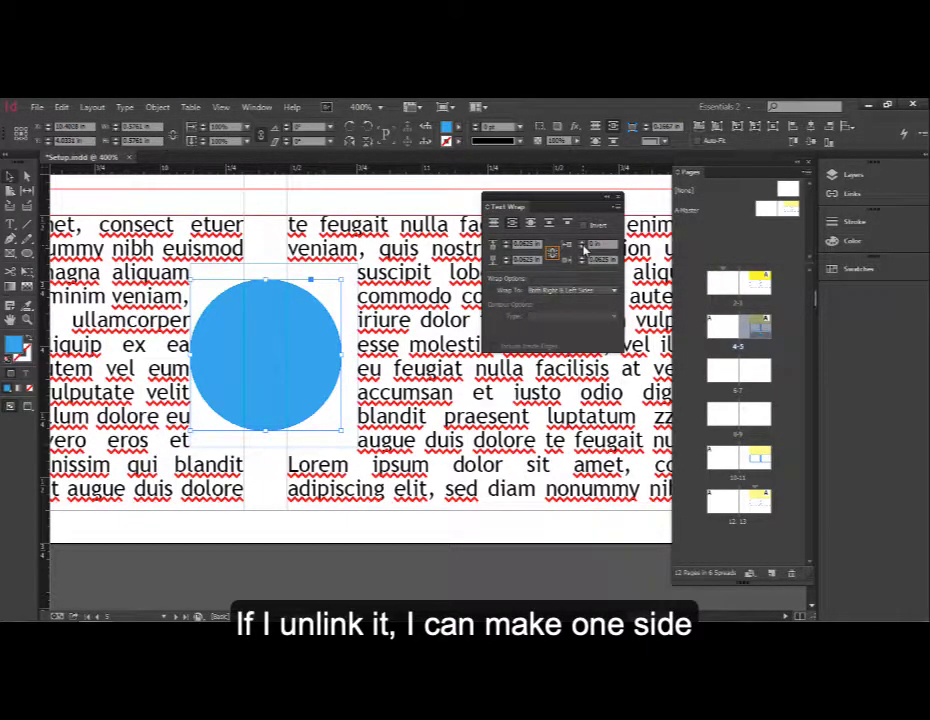
left_click(583, 245)
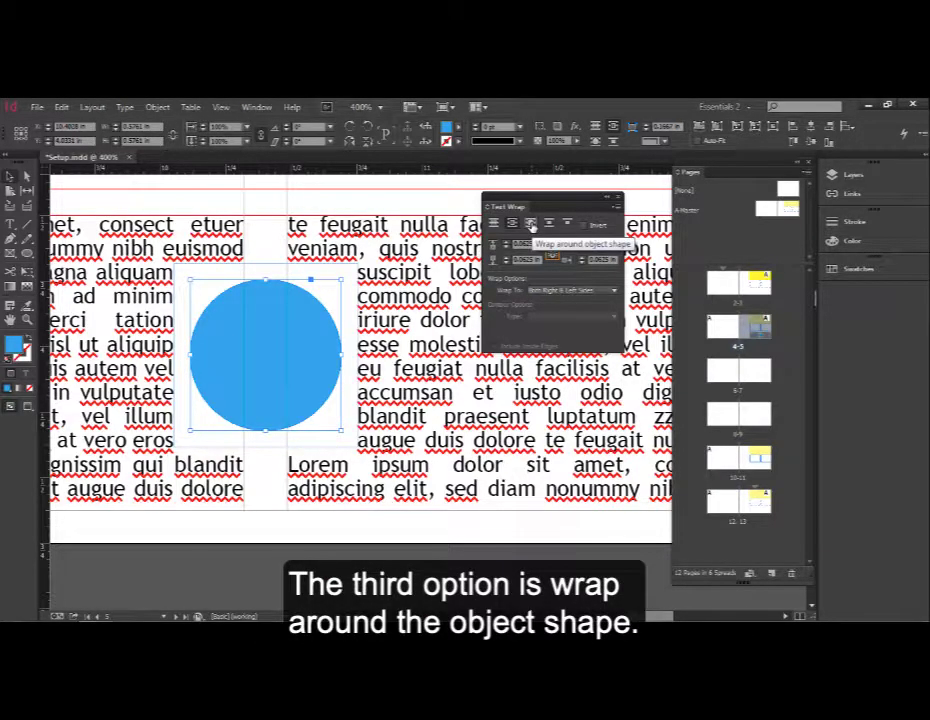
Change the circle's text wrap to wrap around the object shape
left_click(531, 223)
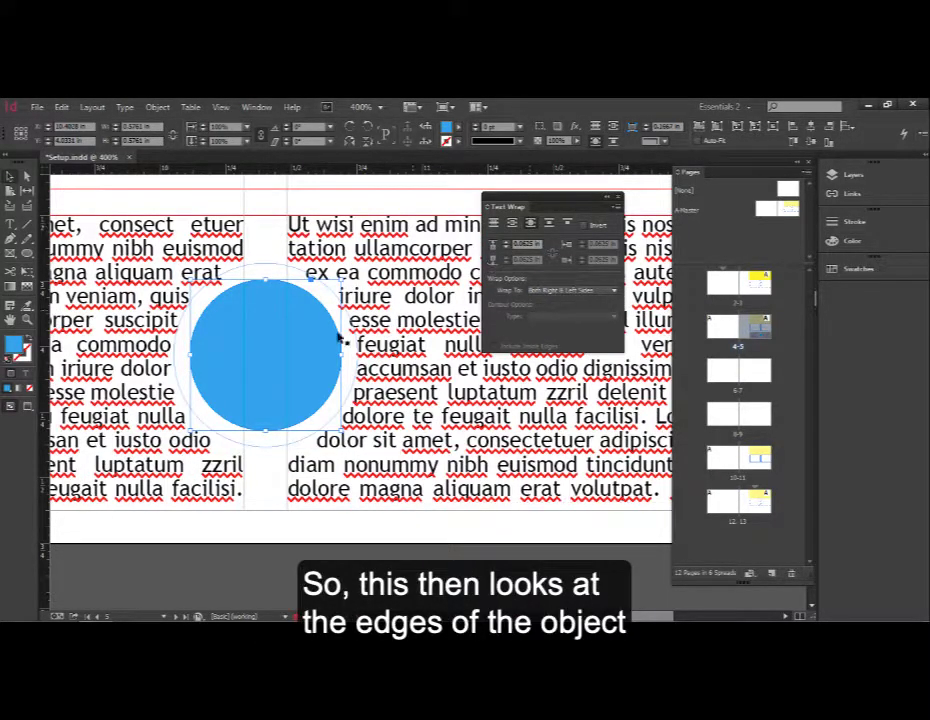
left_click(316, 528)
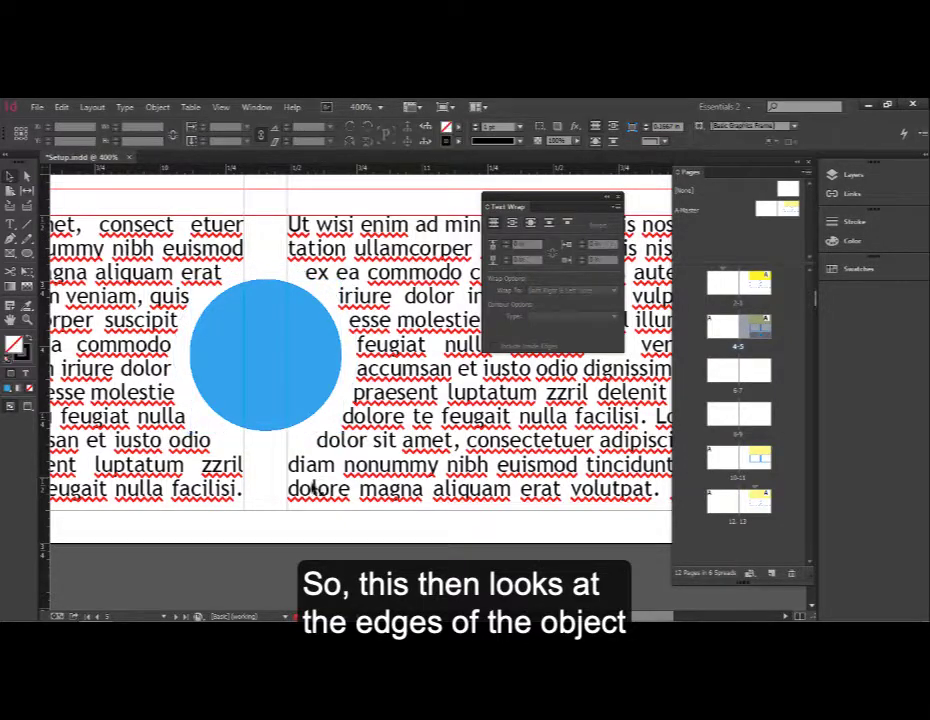
left_click(313, 272)
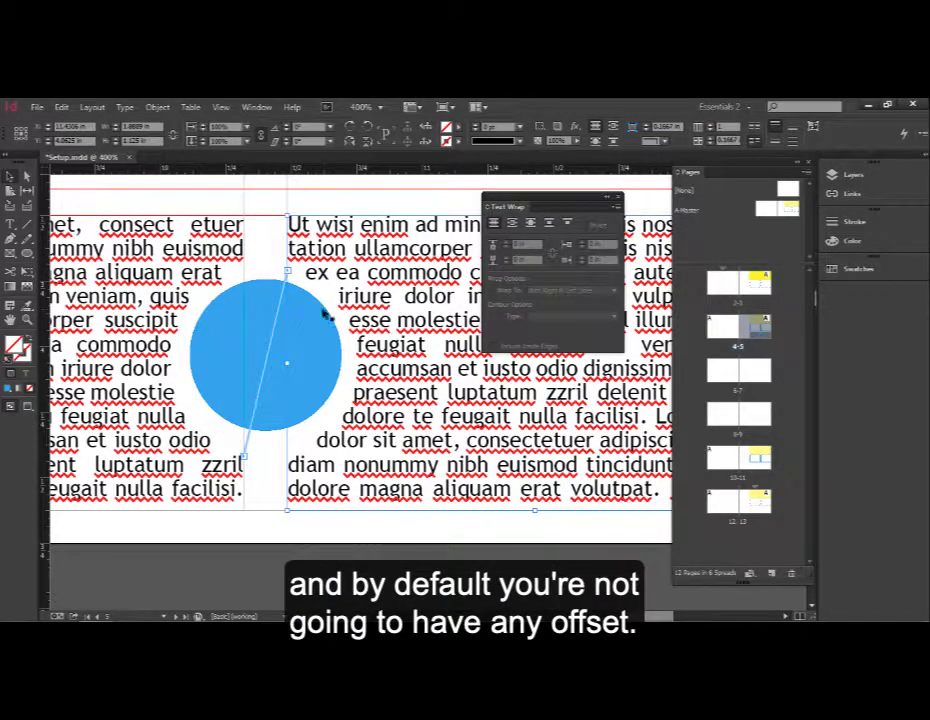
Try a wrap offset of 0 in around the circle, and set it back to 0.0625 in
left_click(327, 316)
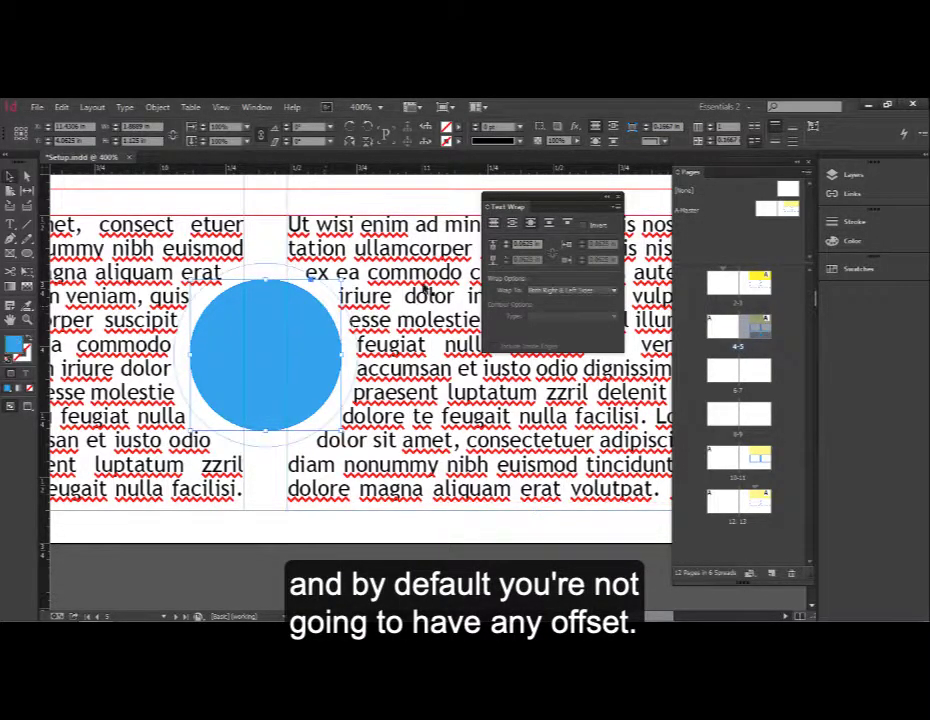
left_click(506, 247)
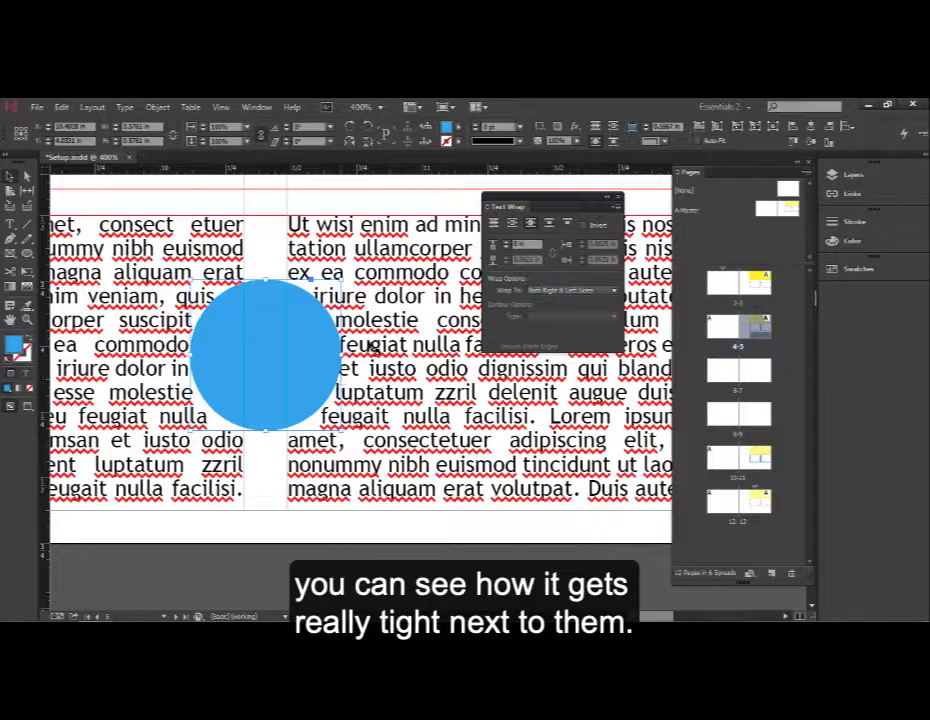
left_click(338, 205)
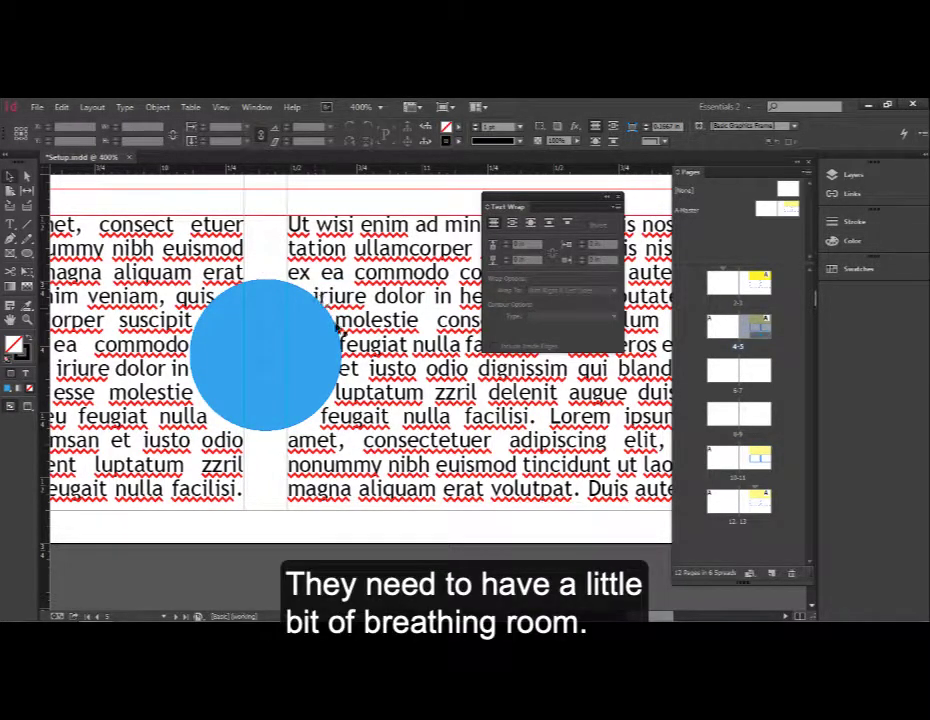
left_click(305, 334)
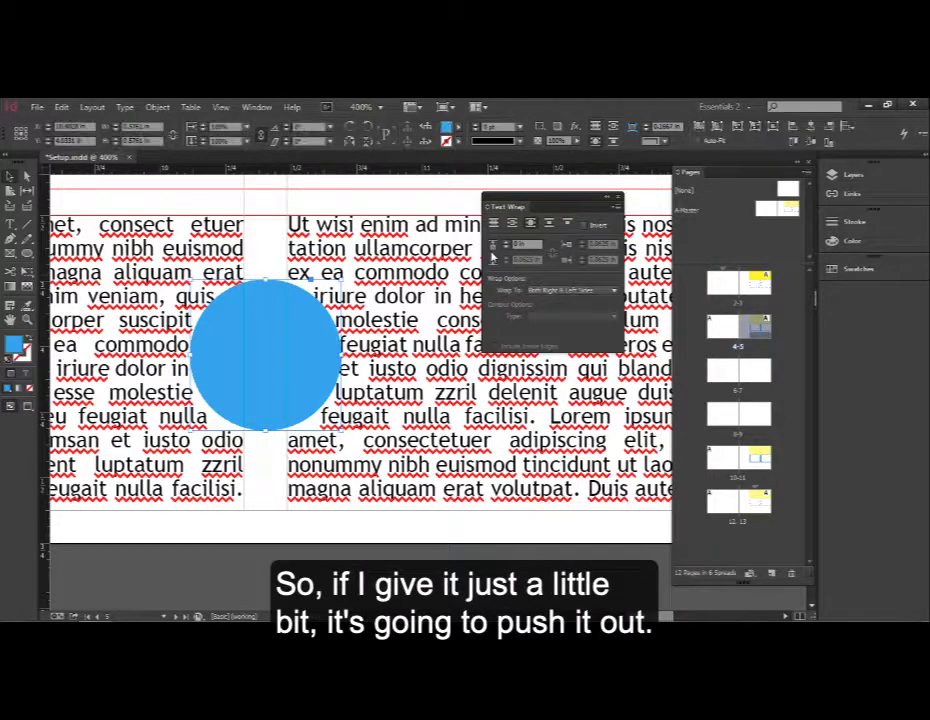
left_click(504, 244)
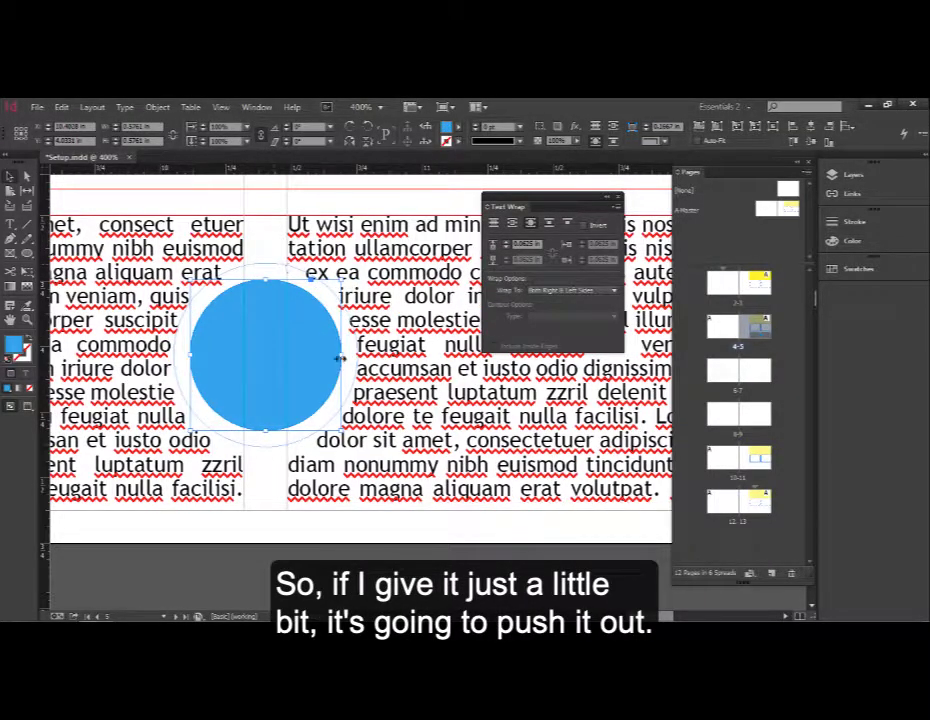
left_click(352, 190)
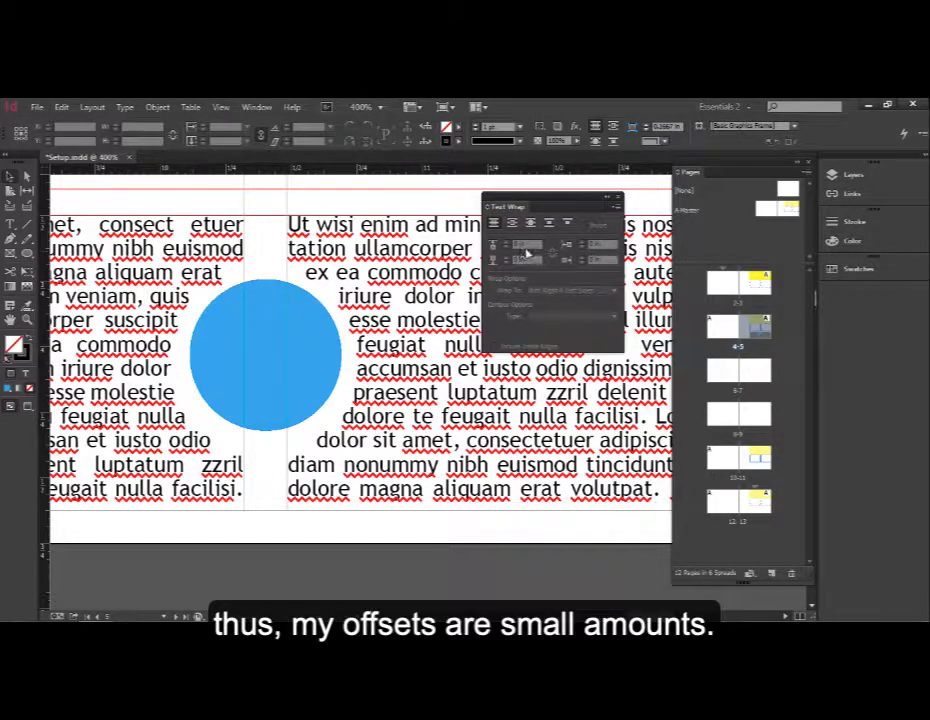
Try the Jump Object and Jump to Next Column wraps on the circle, and restore the wrap around object shape
left_click(551, 226)
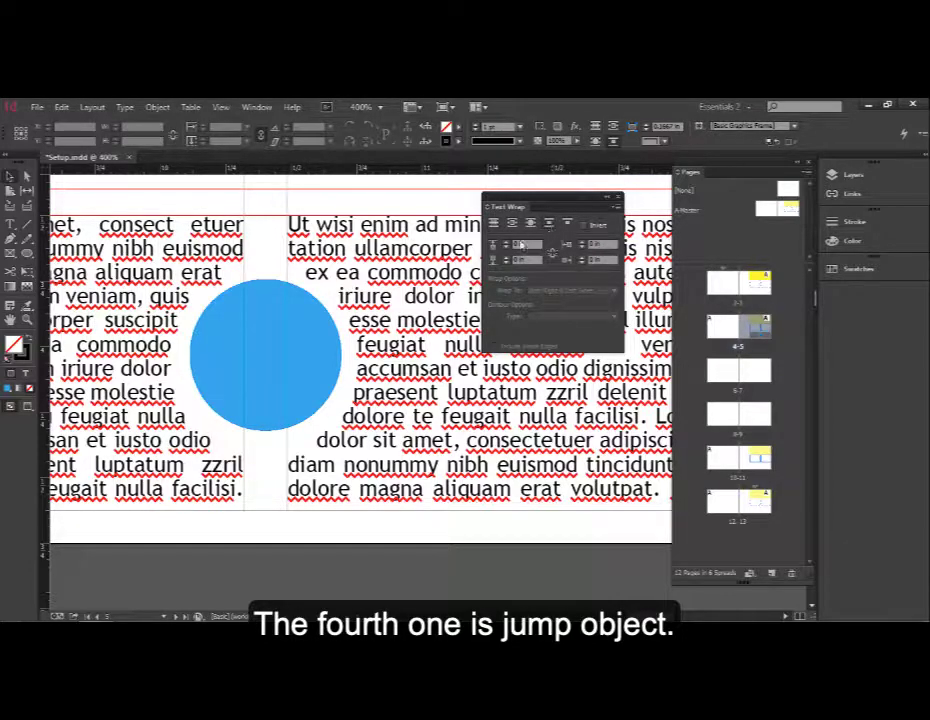
left_click(283, 347)
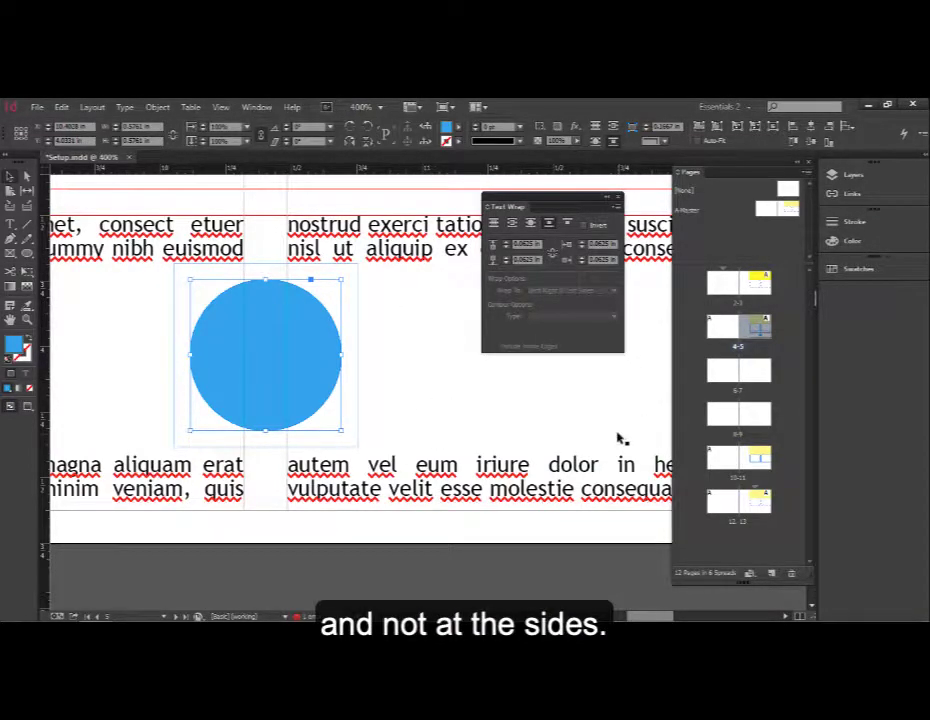
left_click(569, 224)
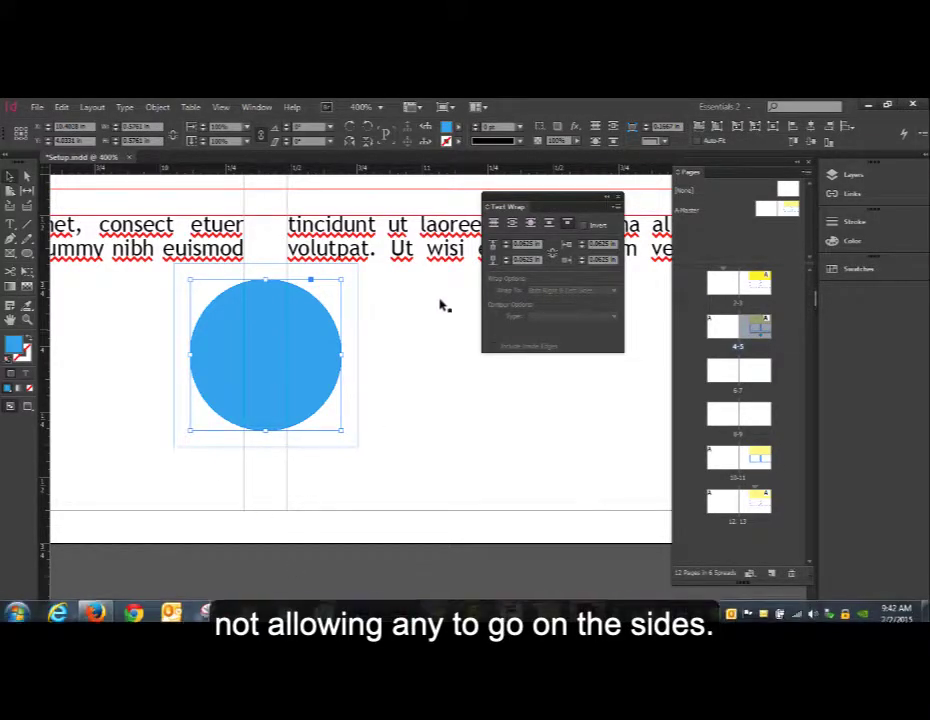
left_click(532, 224)
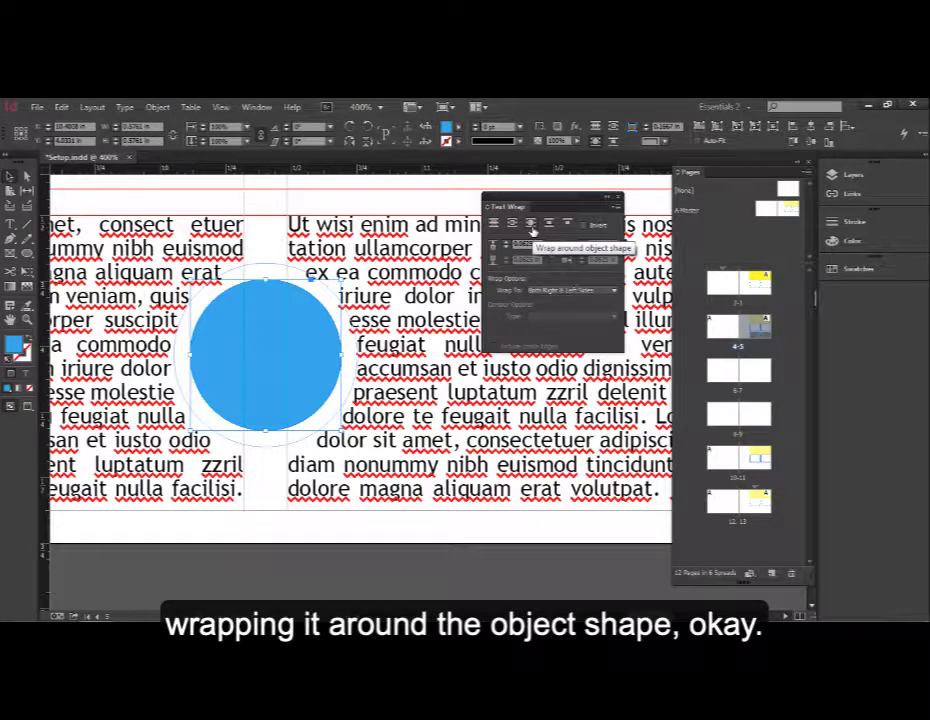
left_click(443, 208)
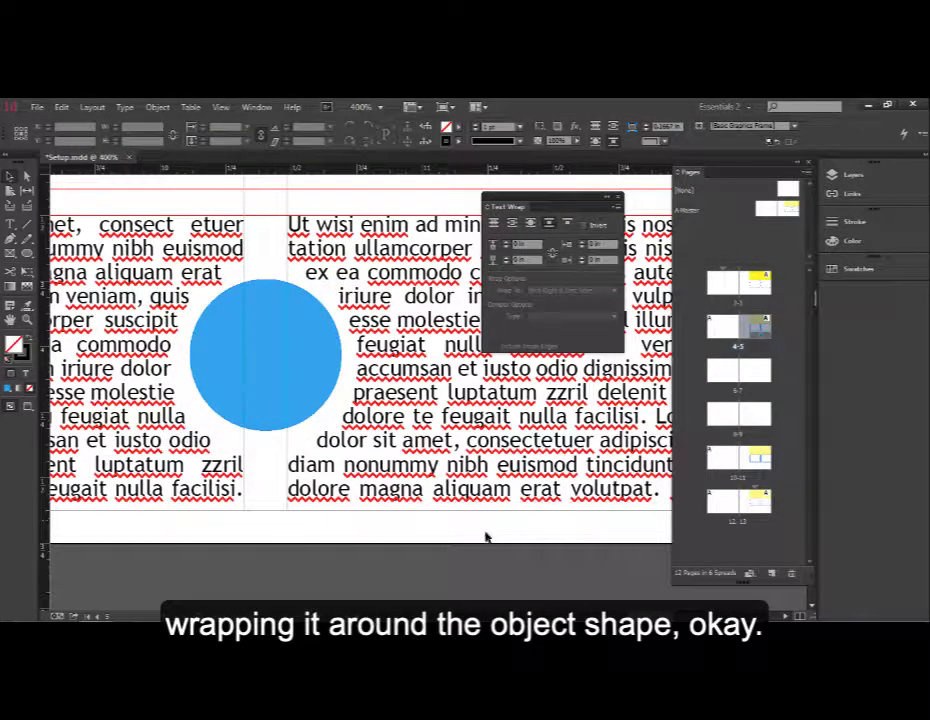